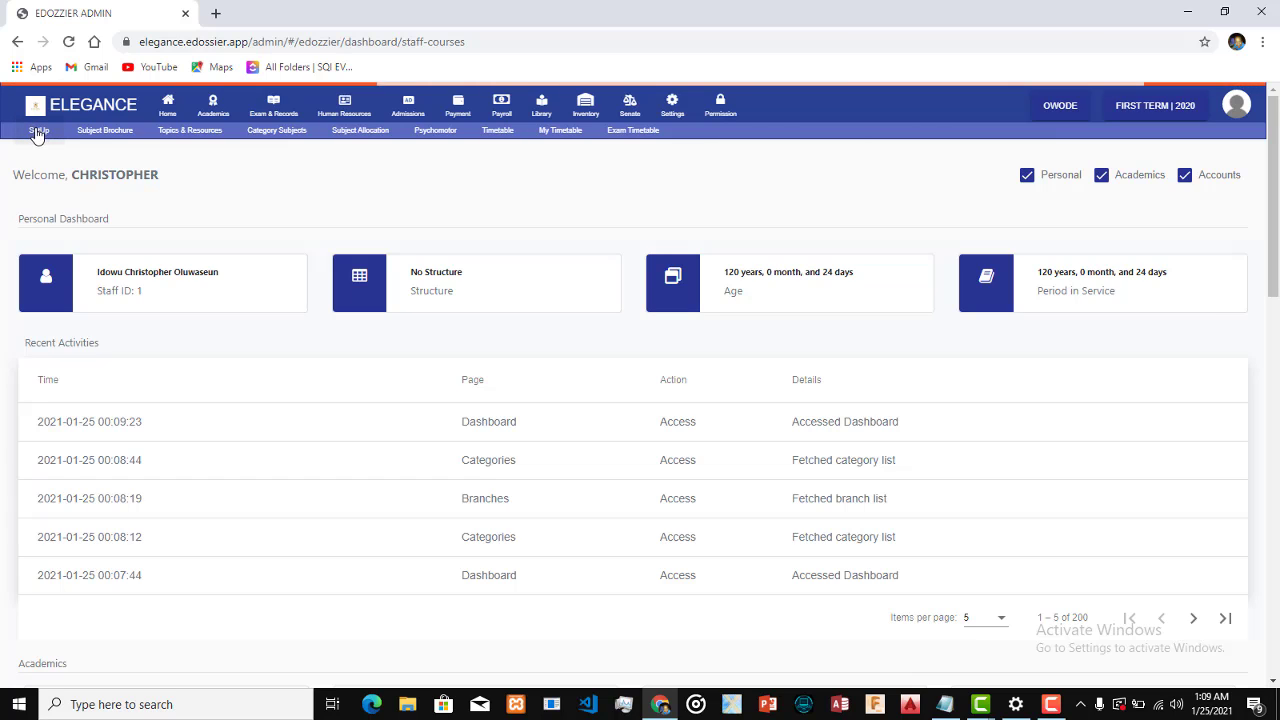
# Open the academics setup area and show its list of branches
pyautogui.click(36, 133)
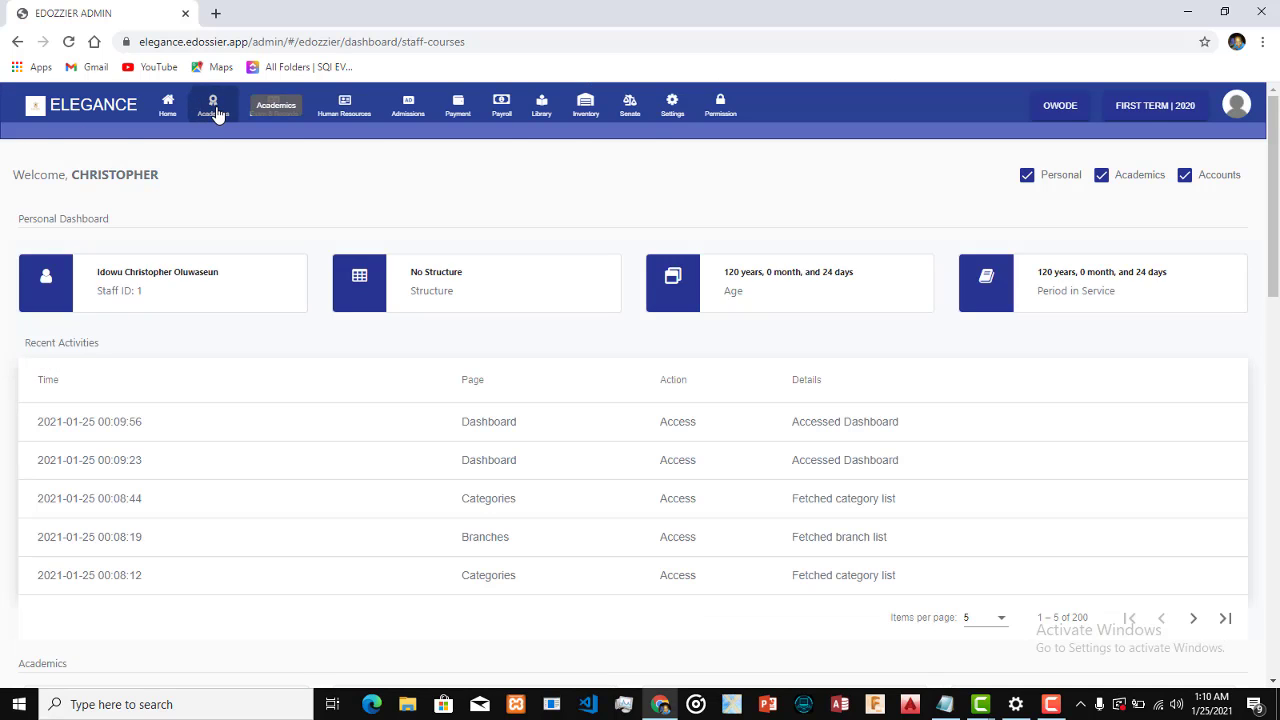
pyautogui.click(213, 110)
pyautogui.click(47, 131)
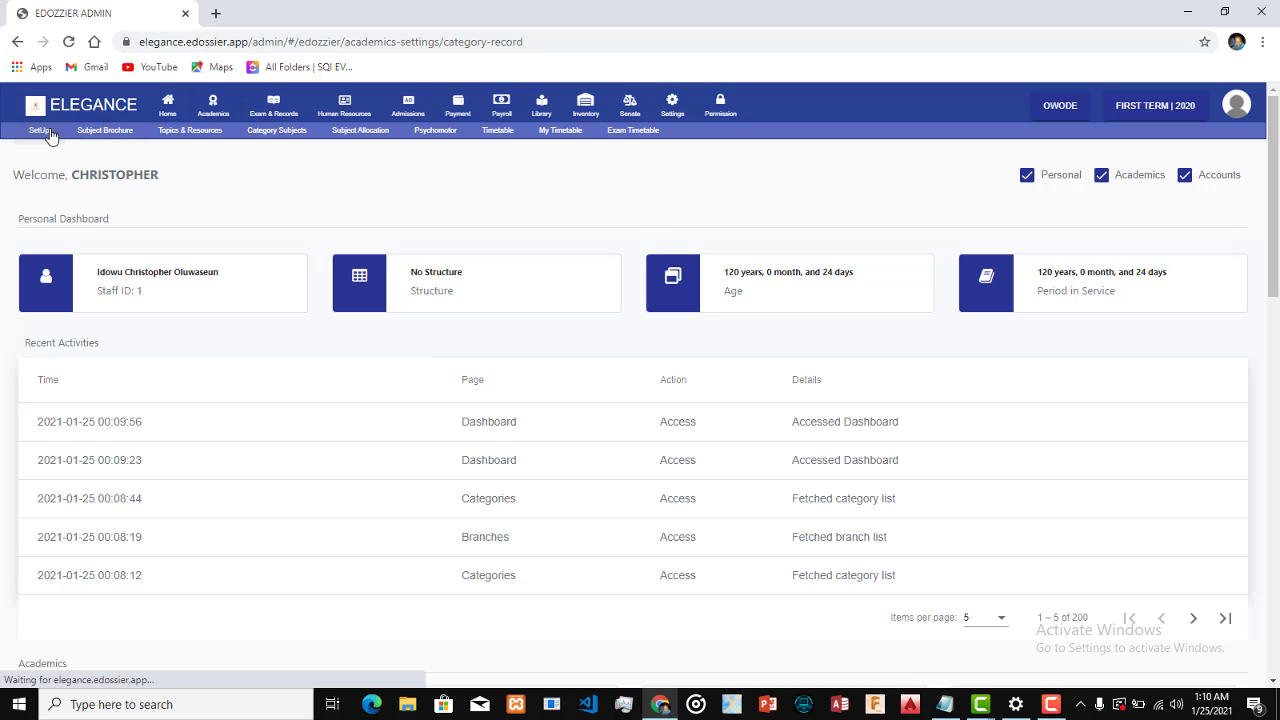
pyautogui.click(67, 190)
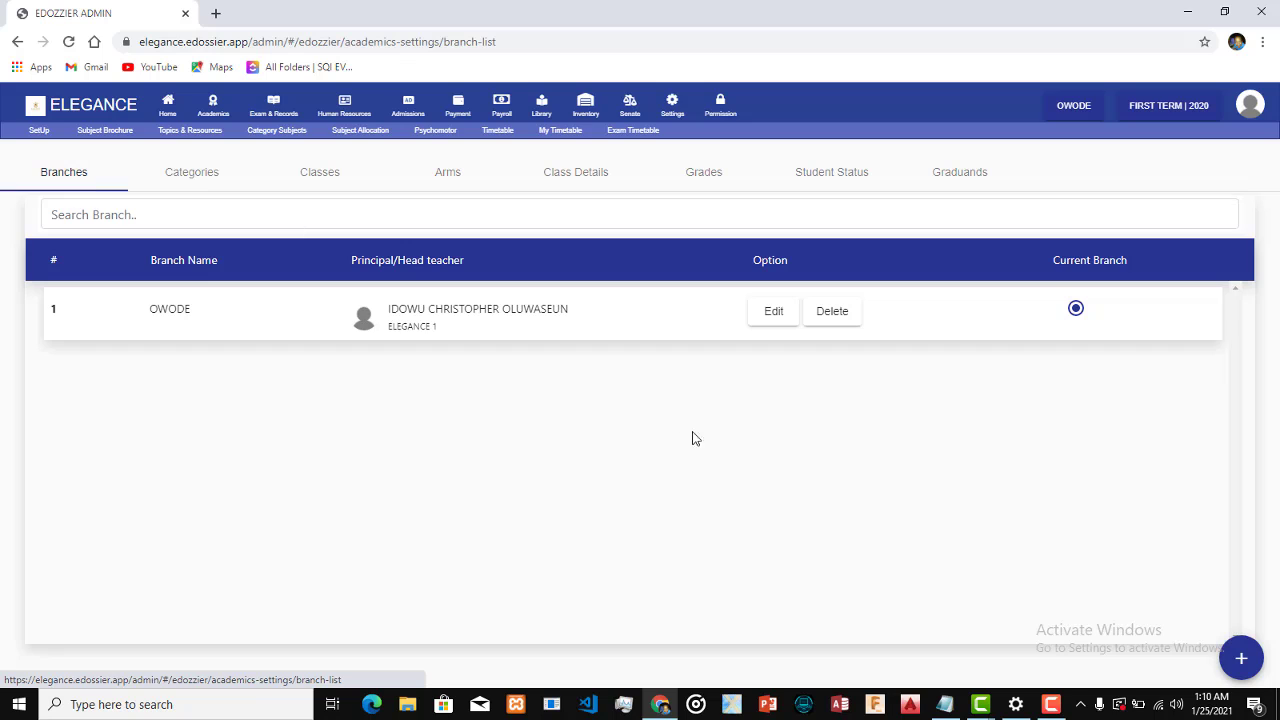
pyautogui.click(1240, 659)
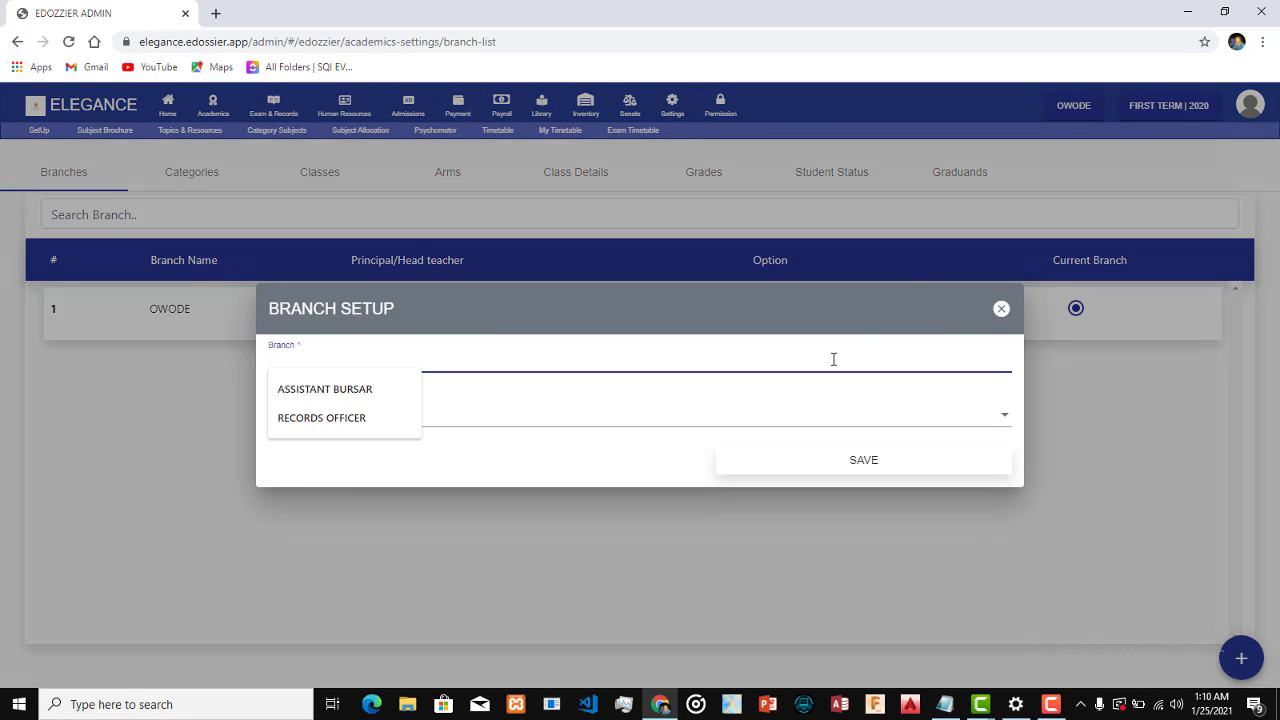
pyautogui.write('LAGOS')
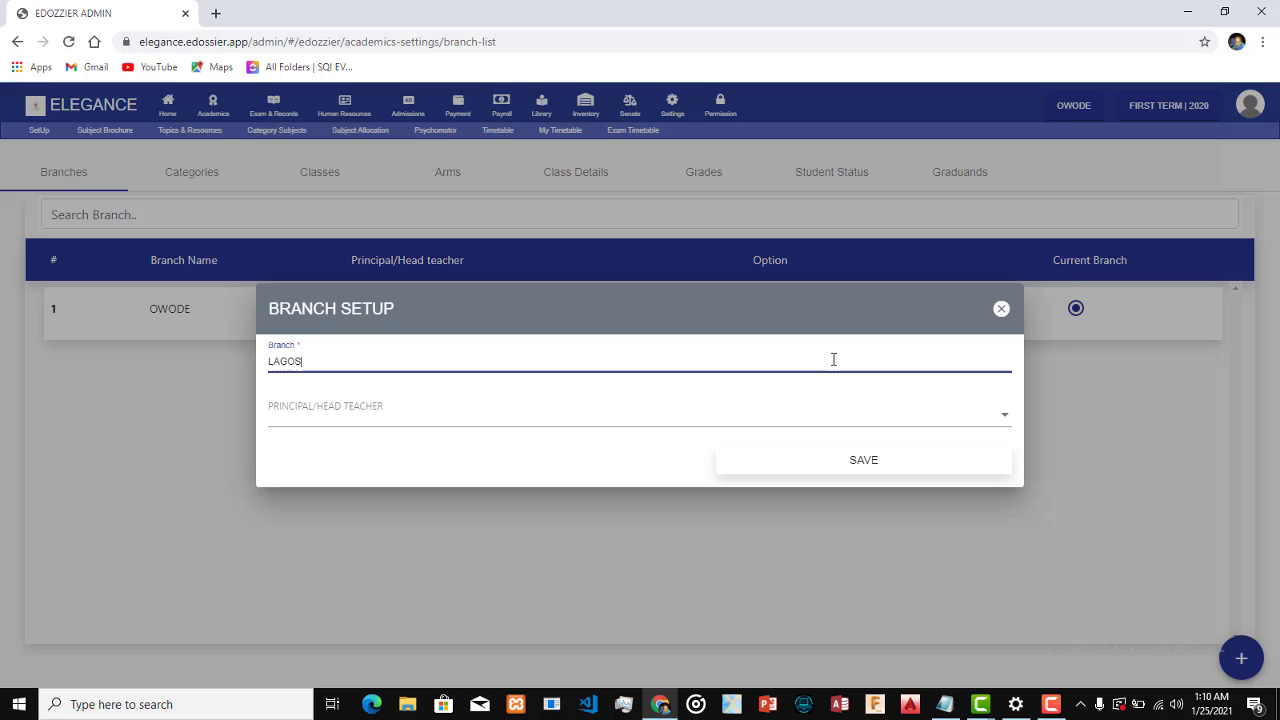
pyautogui.click(740, 426)
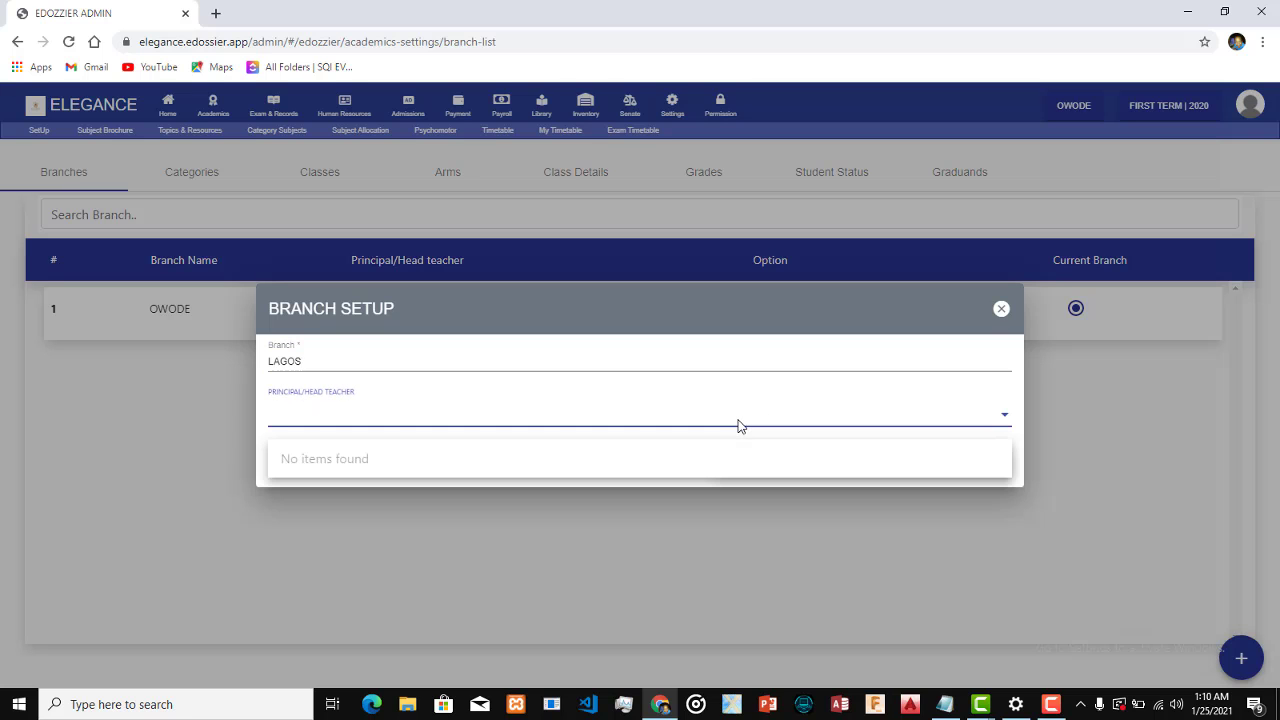
pyautogui.click(724, 504)
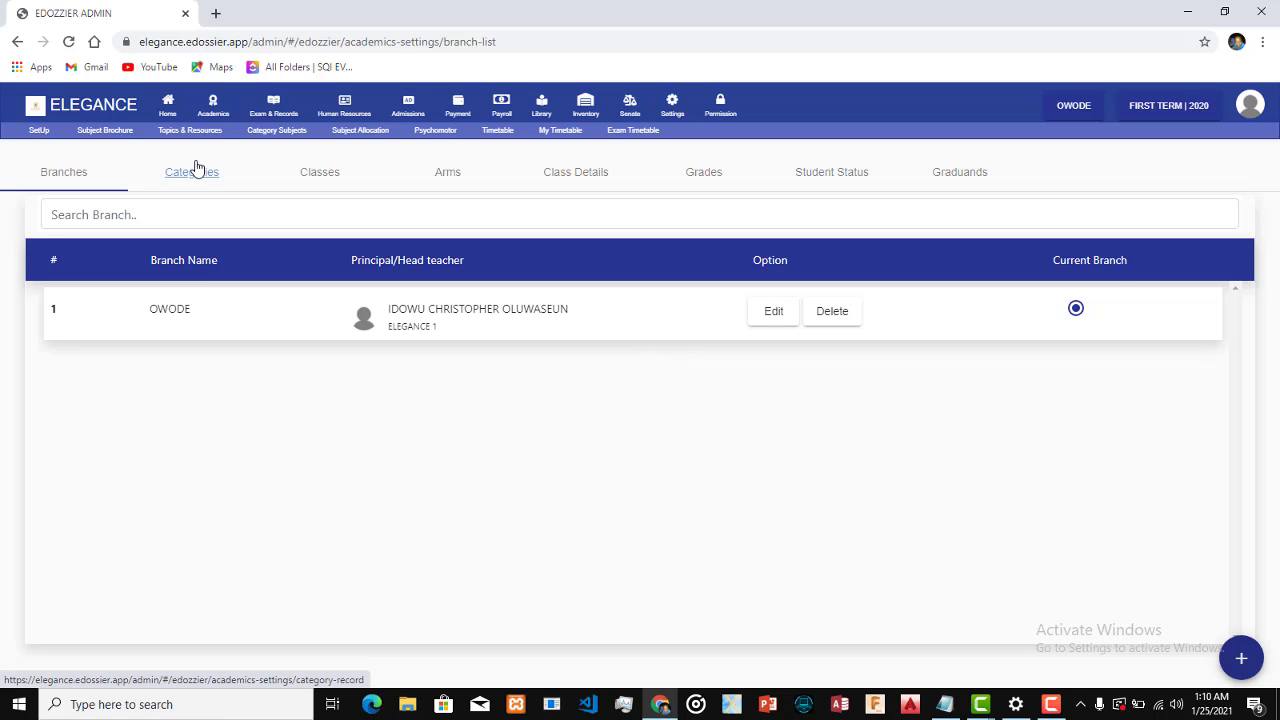
# Review the academic categories and the full class list, and inspect the blank class setup form without saving
pyautogui.click(186, 188)
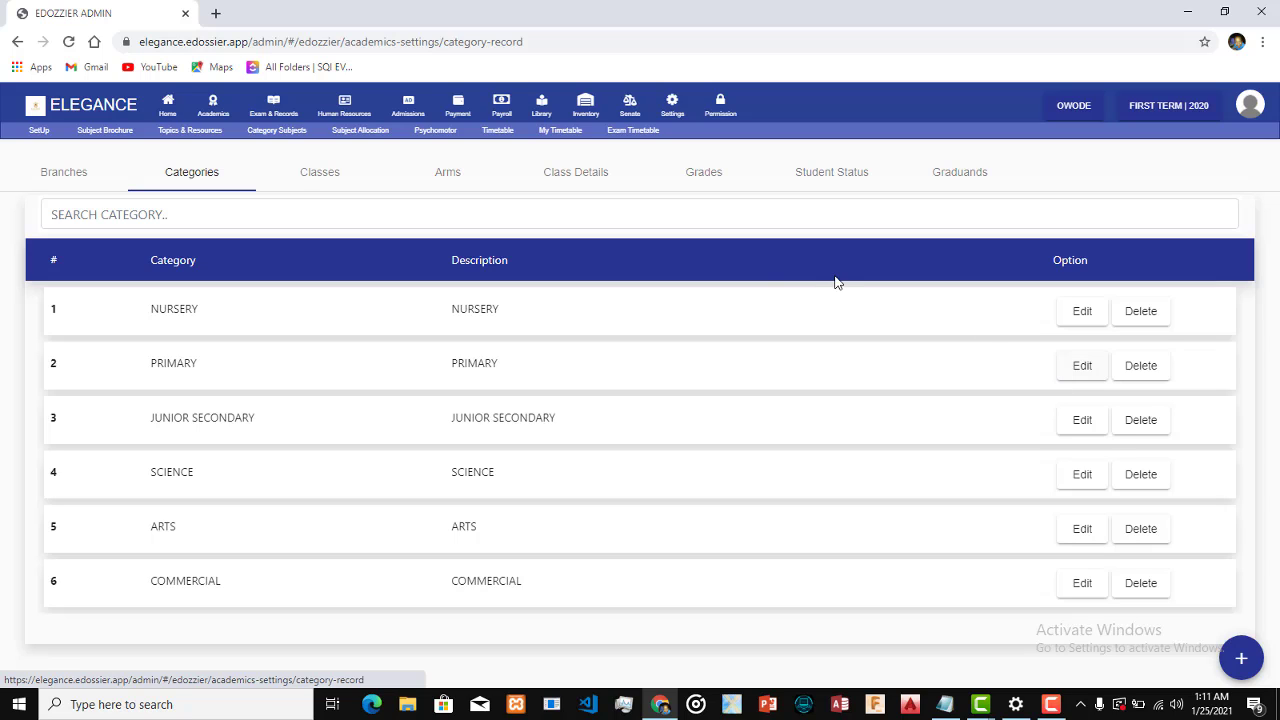
pyautogui.click(335, 183)
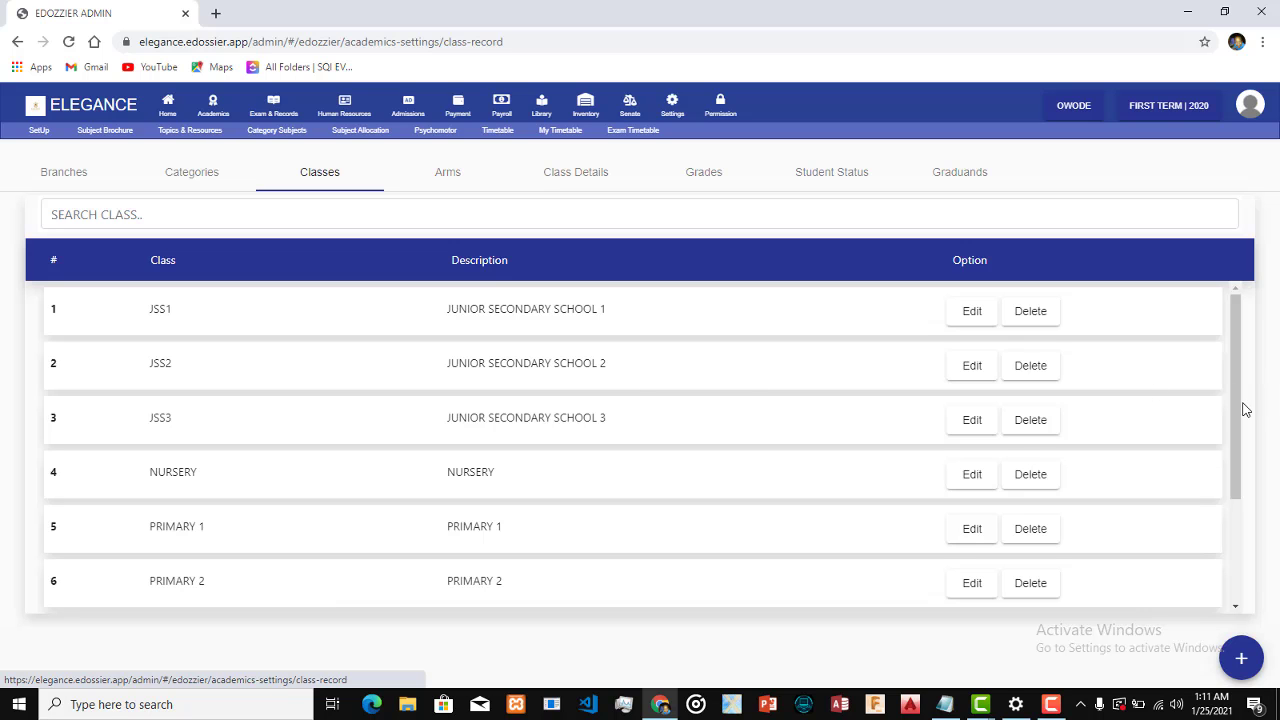
pyautogui.scroll(-2, 1243, 408)
pyautogui.click(1241, 658)
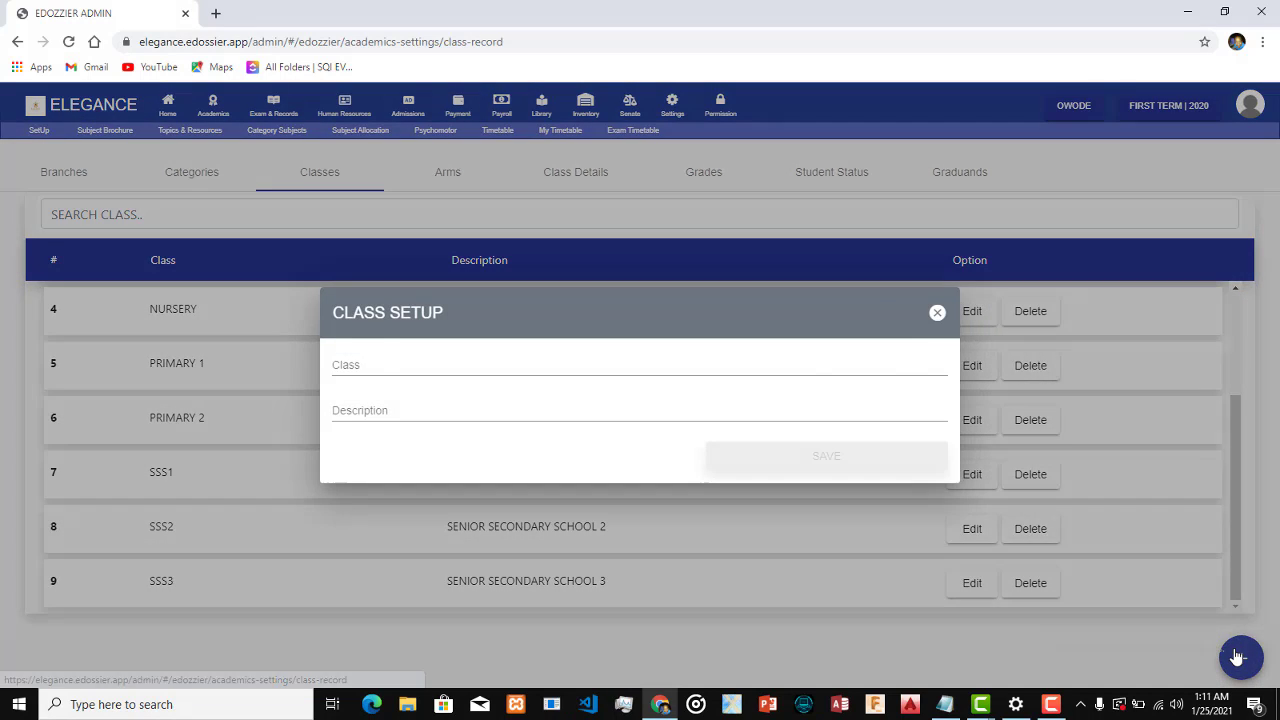
pyautogui.click(1010, 496)
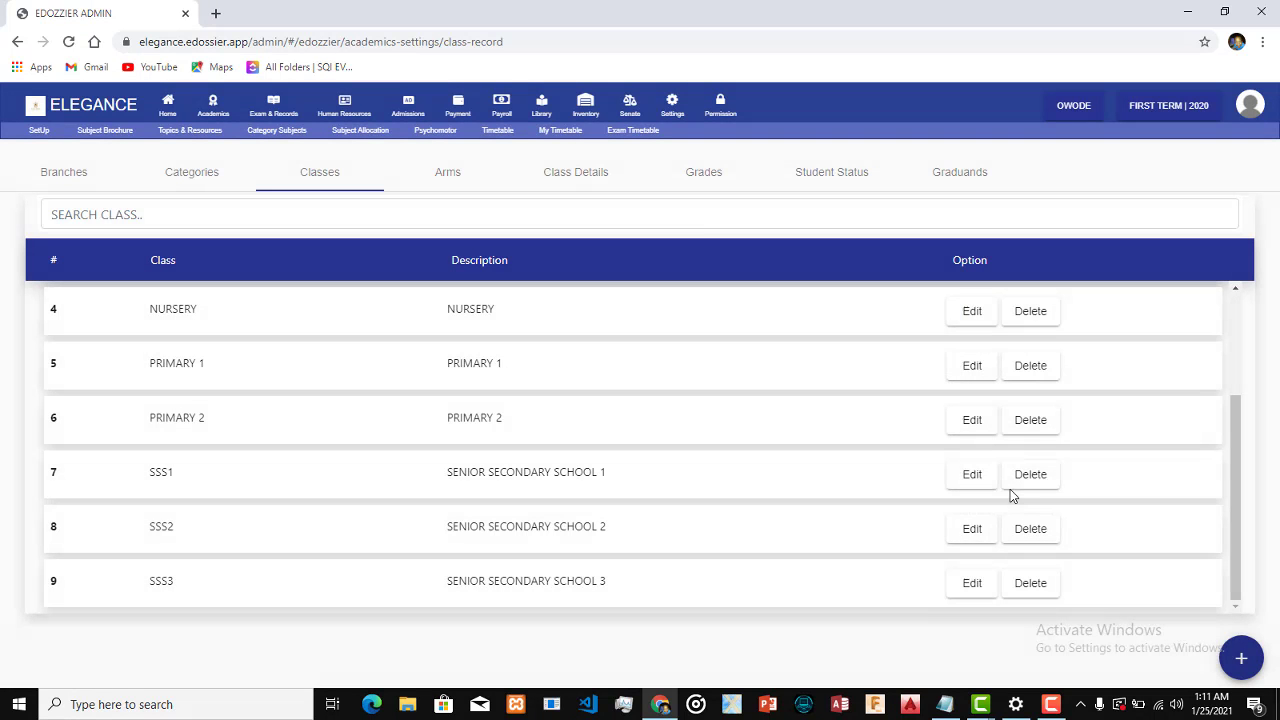
# Rename the JSS1 arm B to BEE, and view the blank form for adding another JSS1 arm
pyautogui.click(448, 187)
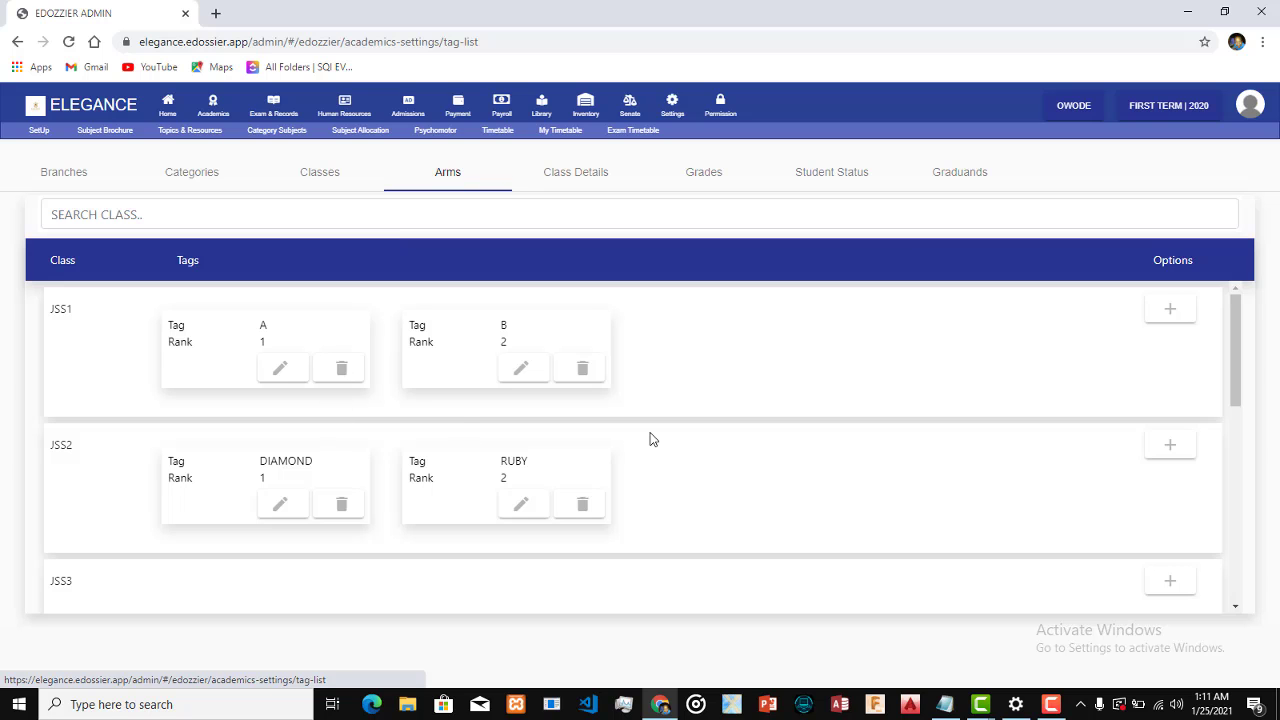
pyautogui.click(520, 372)
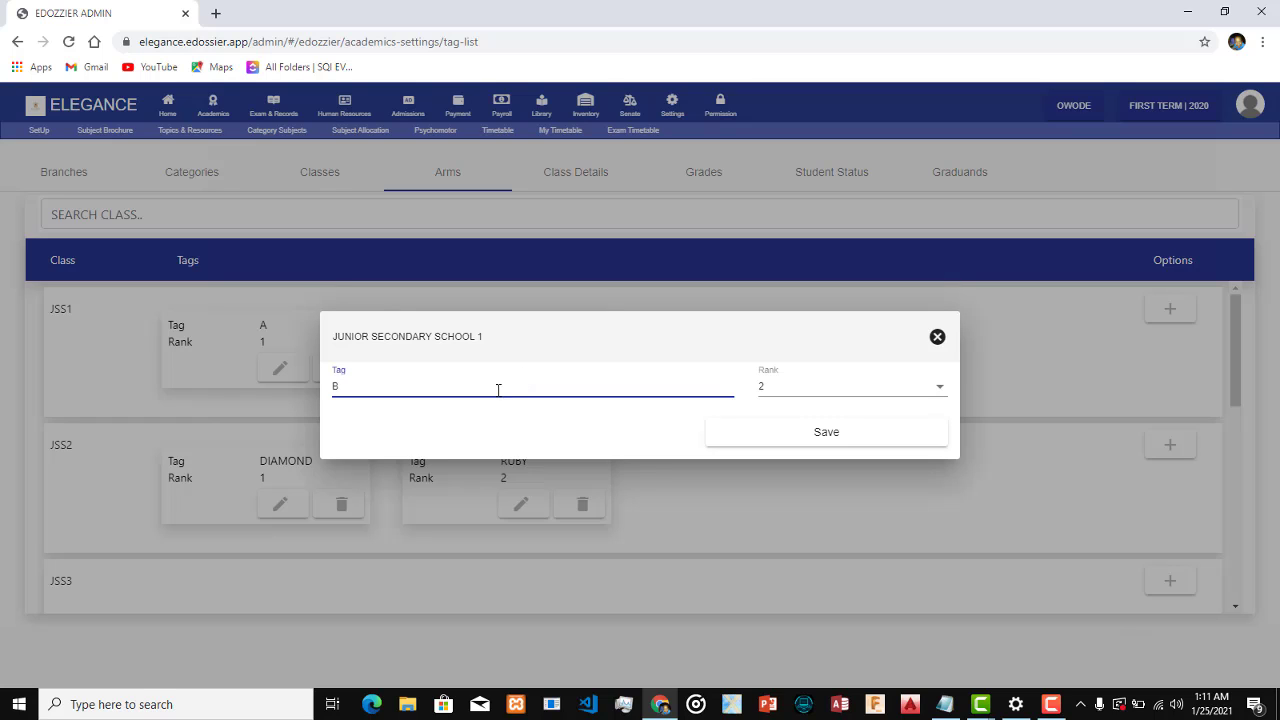
pyautogui.write('EE')
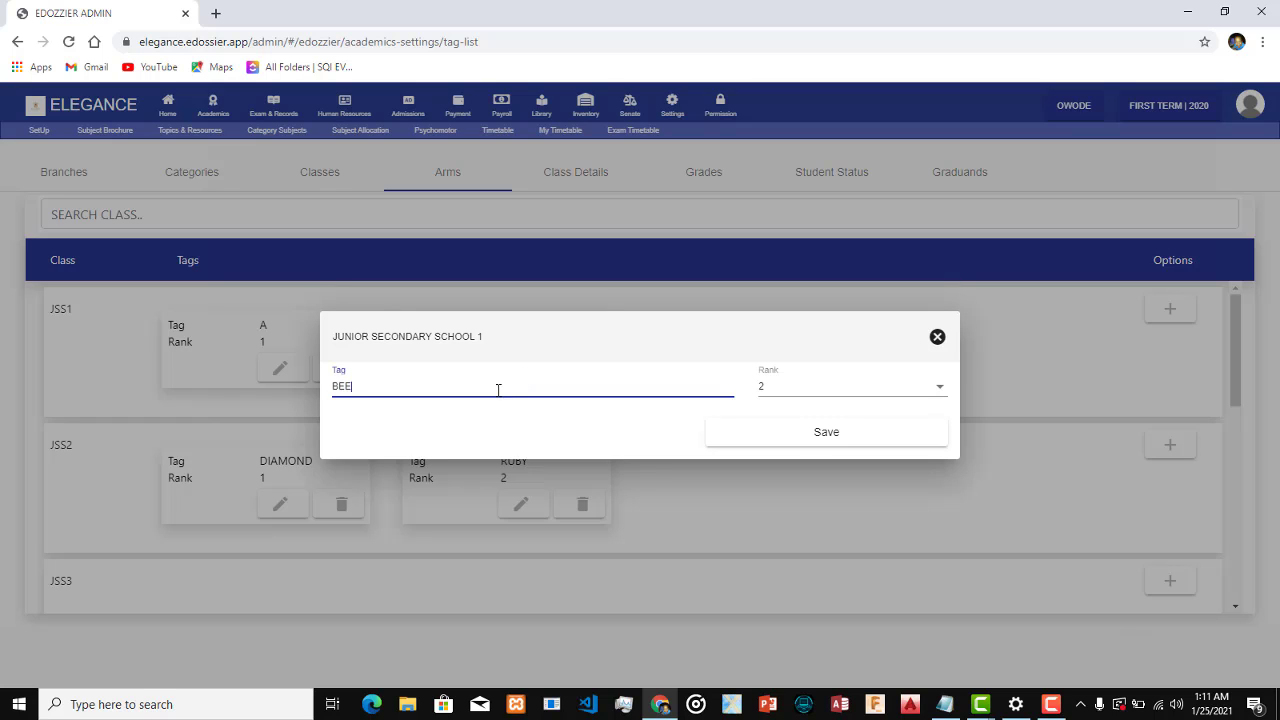
pyautogui.click(811, 437)
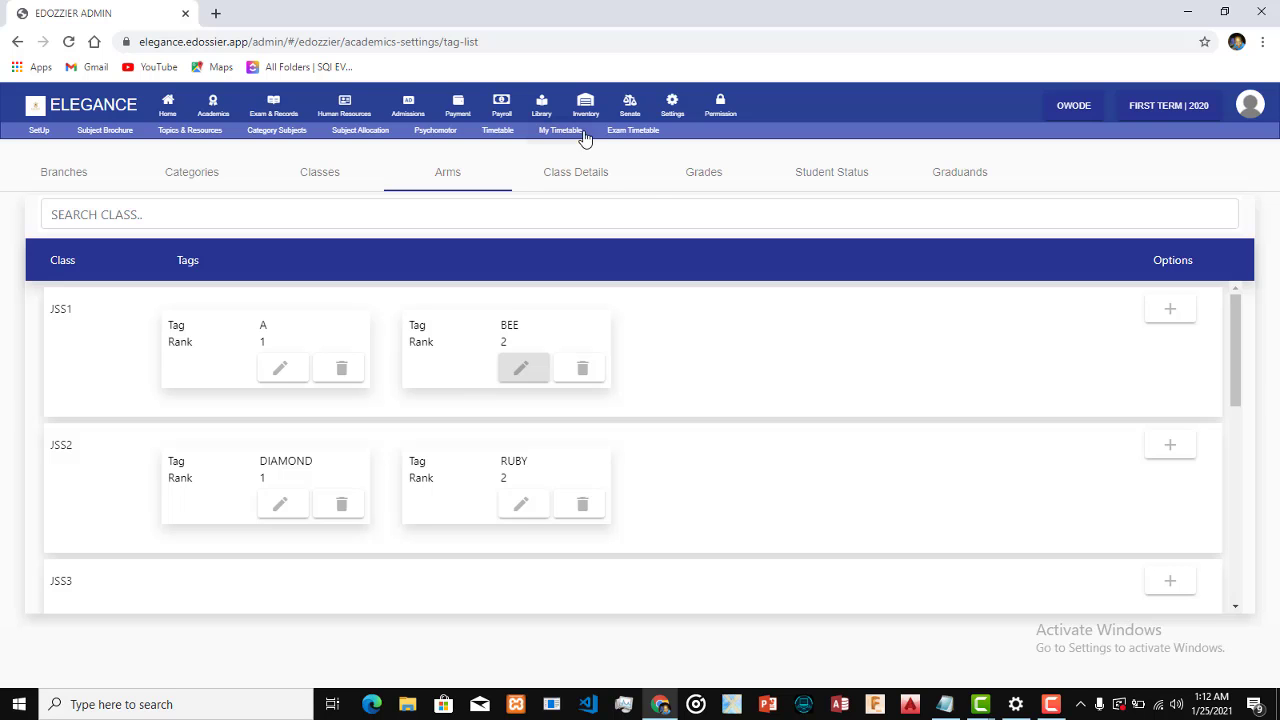
pyautogui.click(1162, 314)
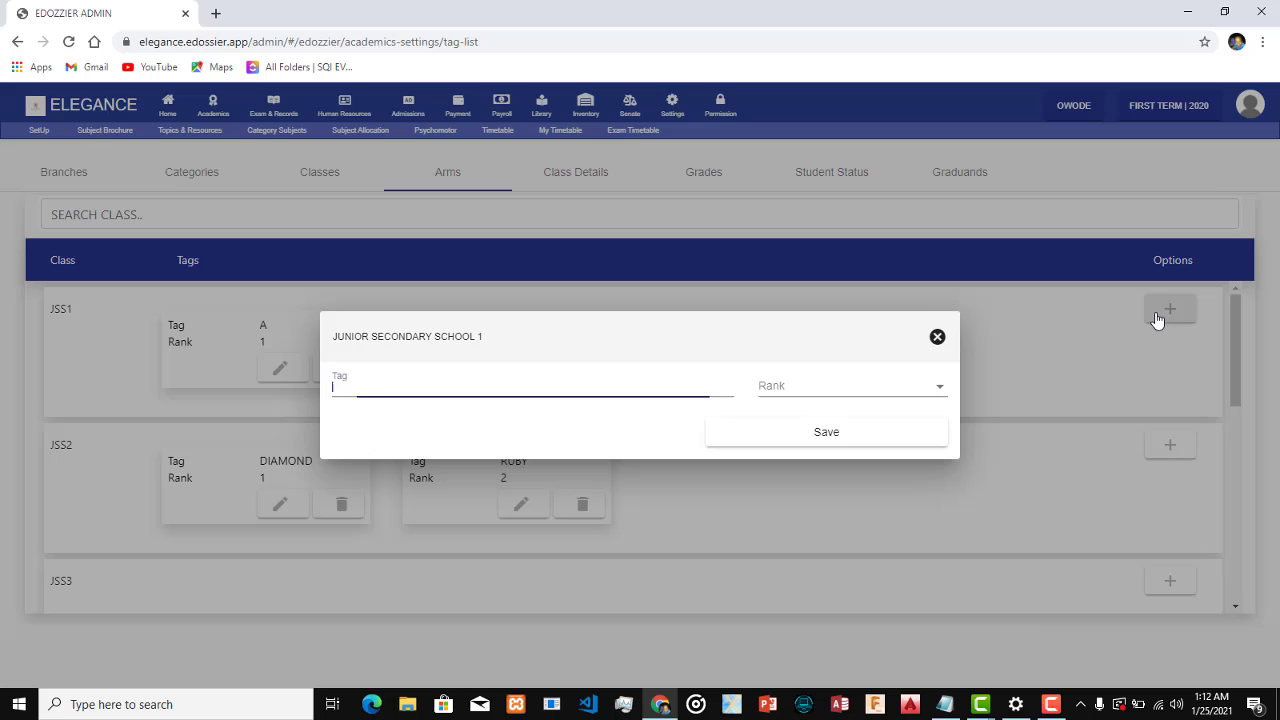
pyautogui.click(937, 337)
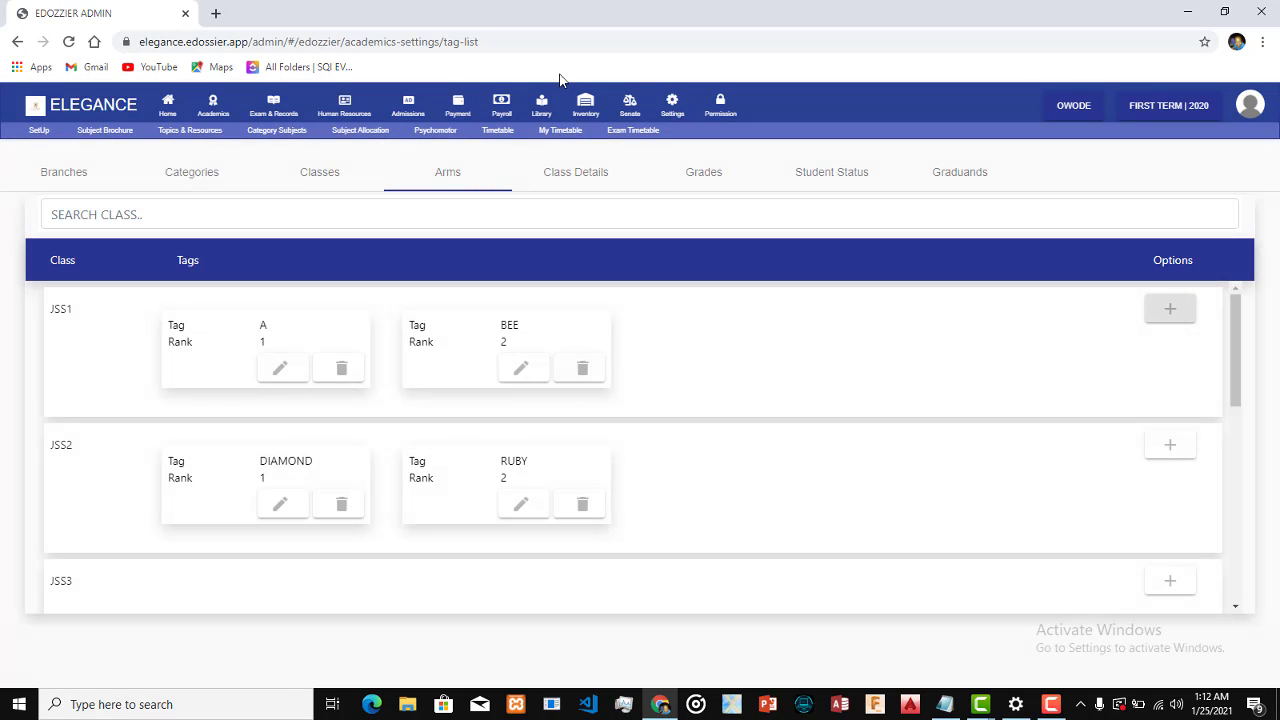
# Change the class teacher of ARTS SSS1 A to the staff member listed directly below the current one and save
pyautogui.click(555, 180)
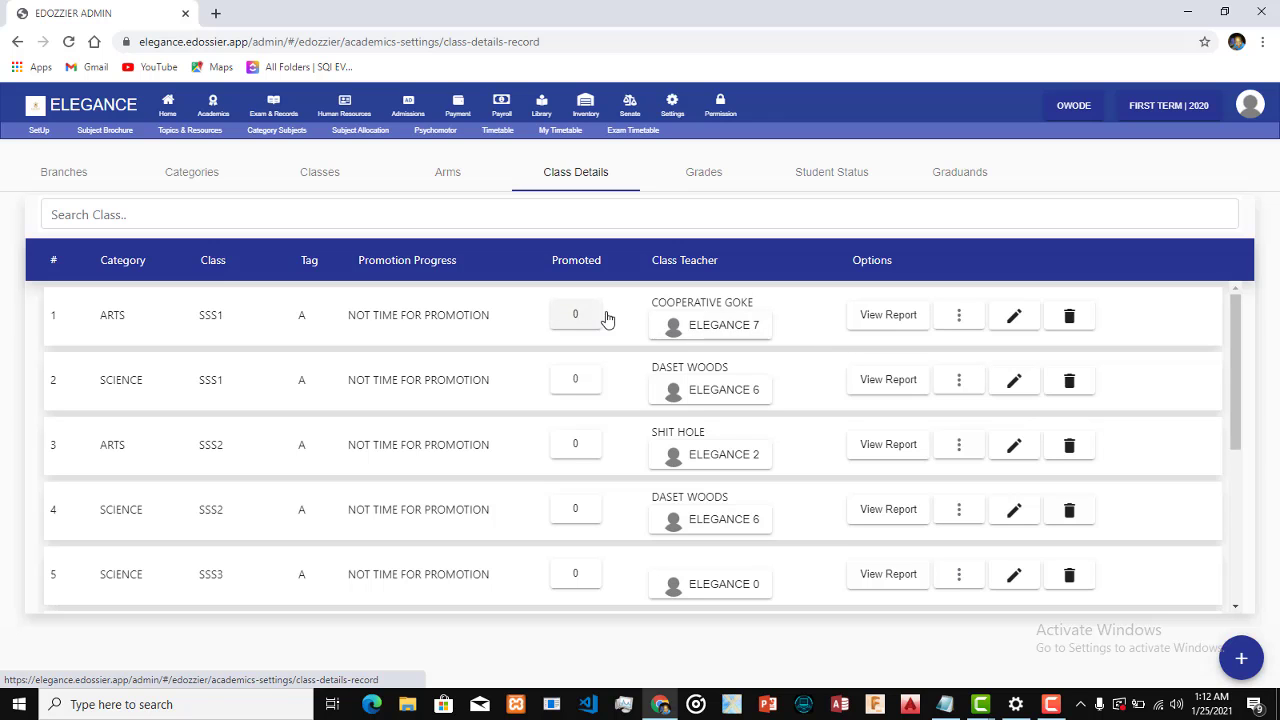
pyautogui.click(676, 330)
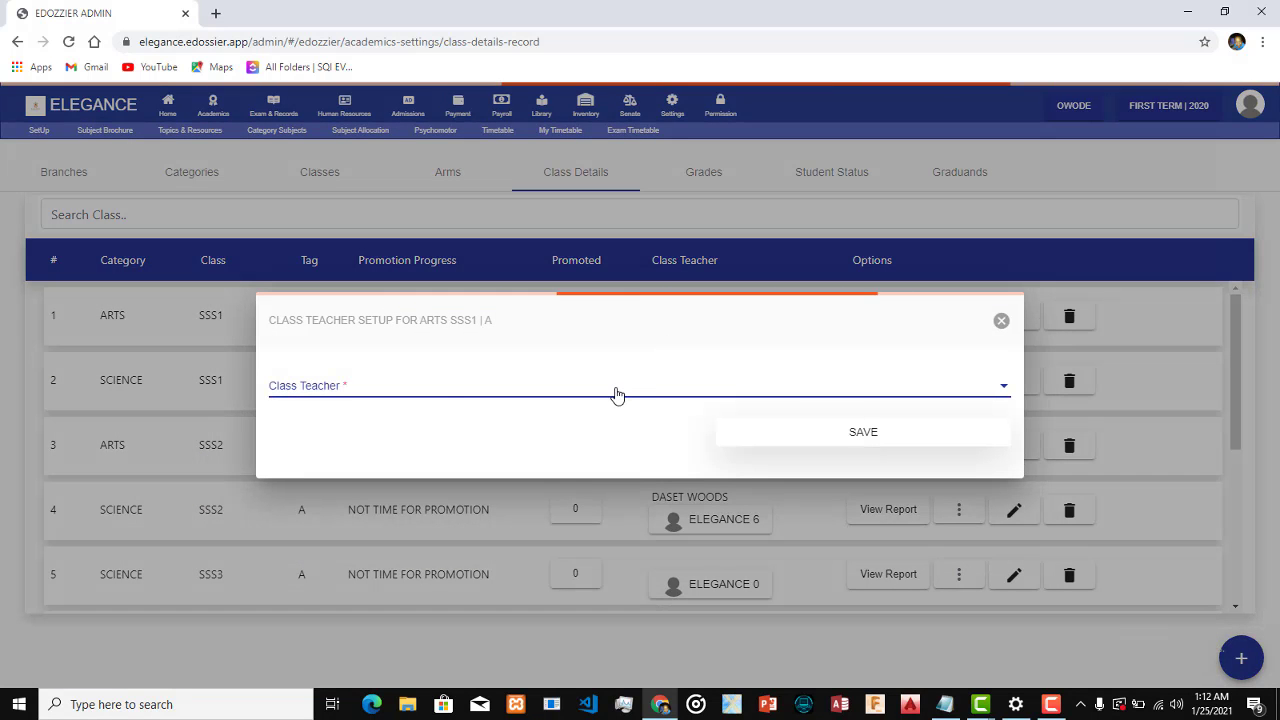
pyautogui.click(617, 393)
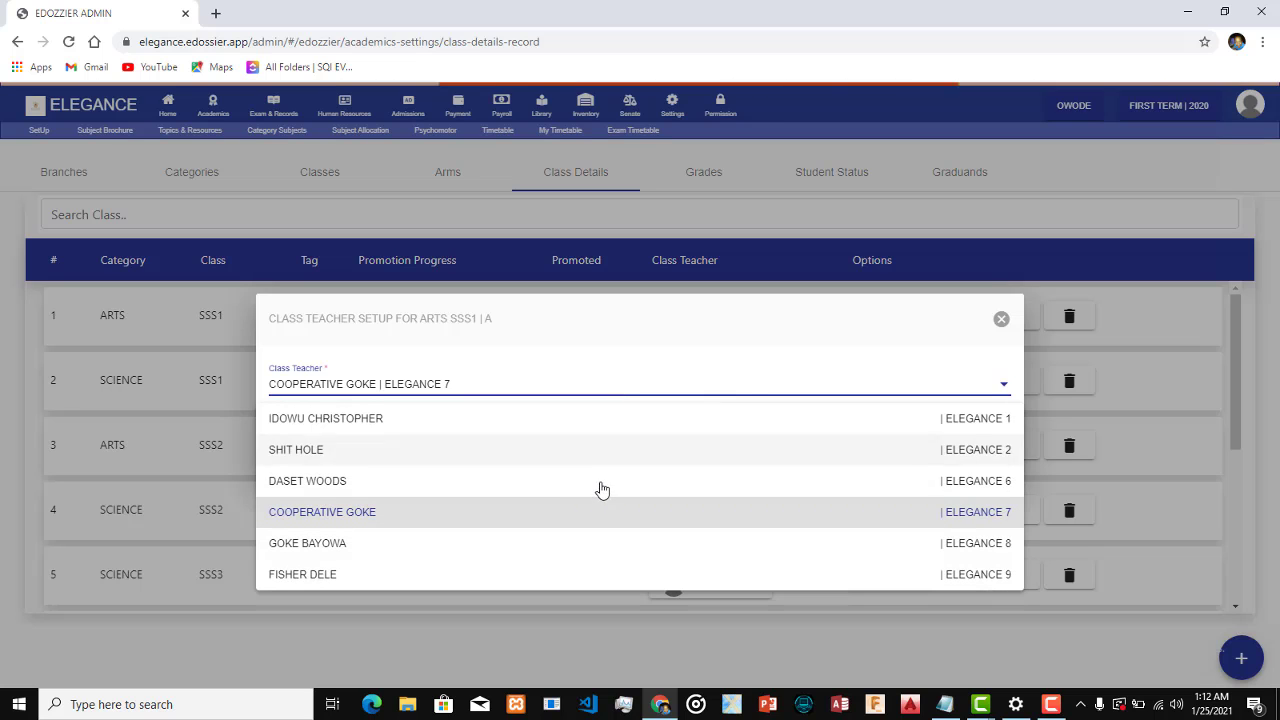
pyautogui.click(582, 552)
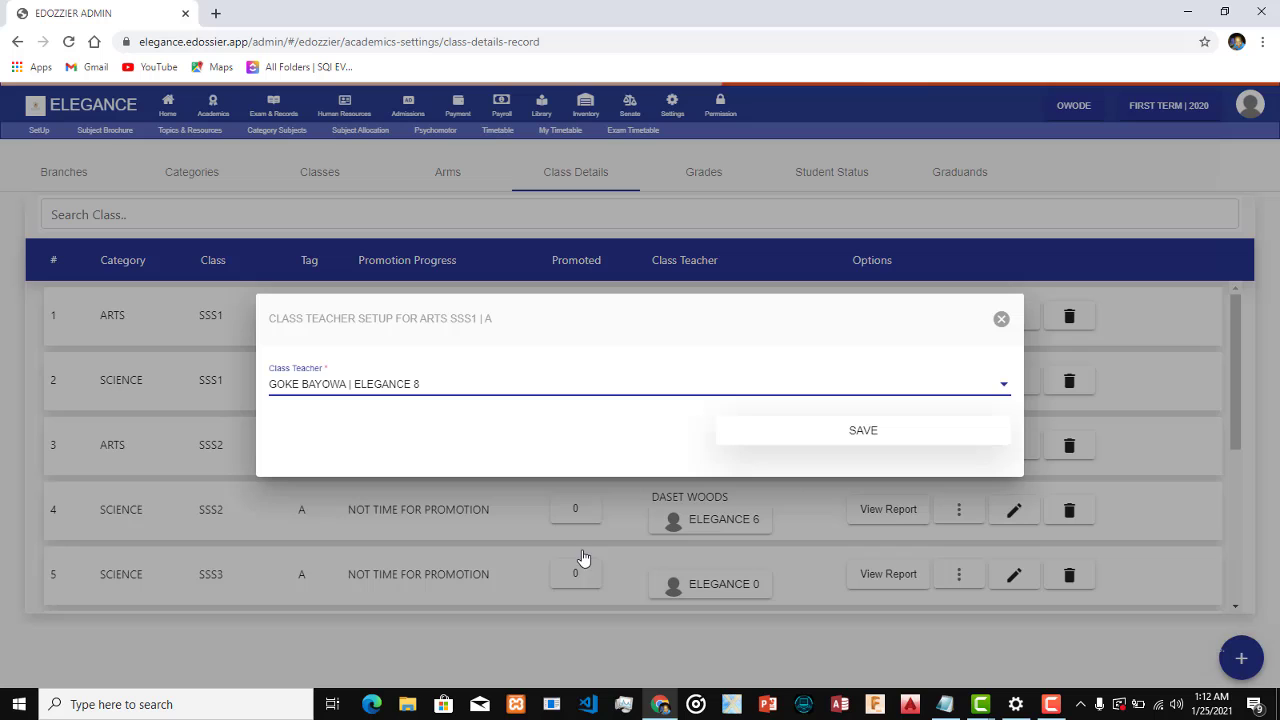
pyautogui.click(804, 440)
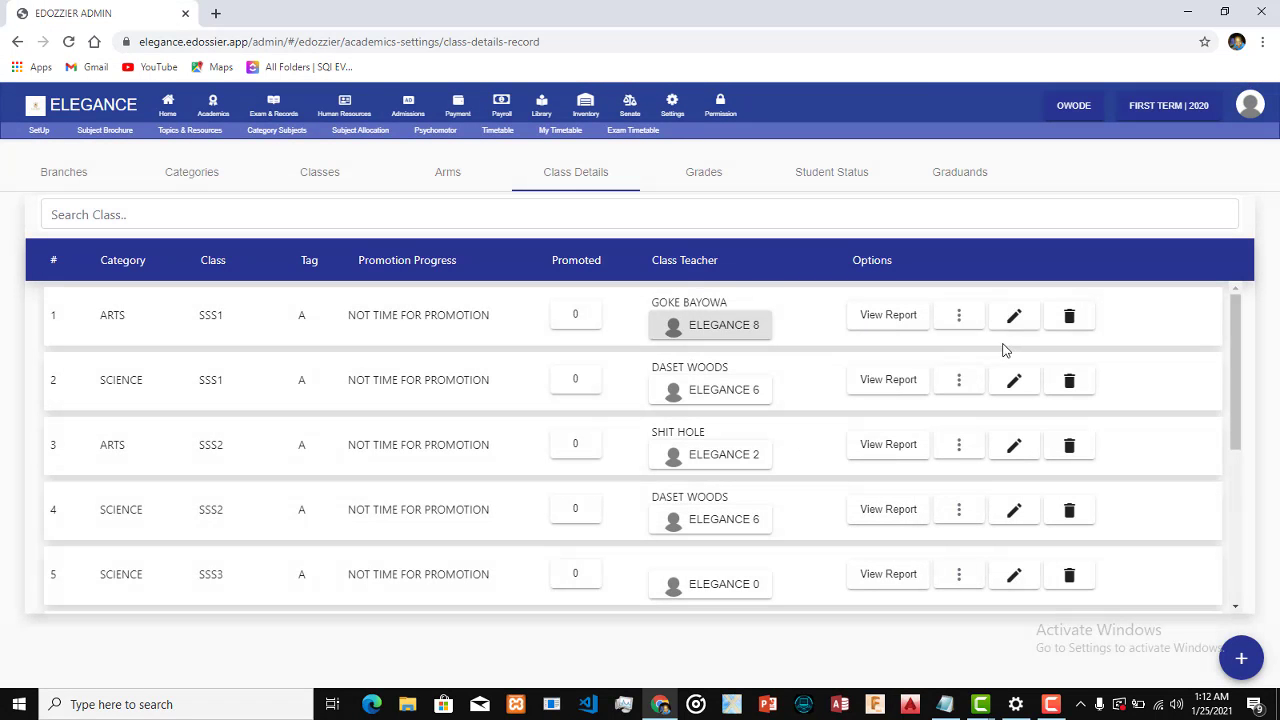
# Examine the report options for ARTS SSS1 A and the Class, Category, Arm and Max No fields of a new class detail
pyautogui.click(962, 325)
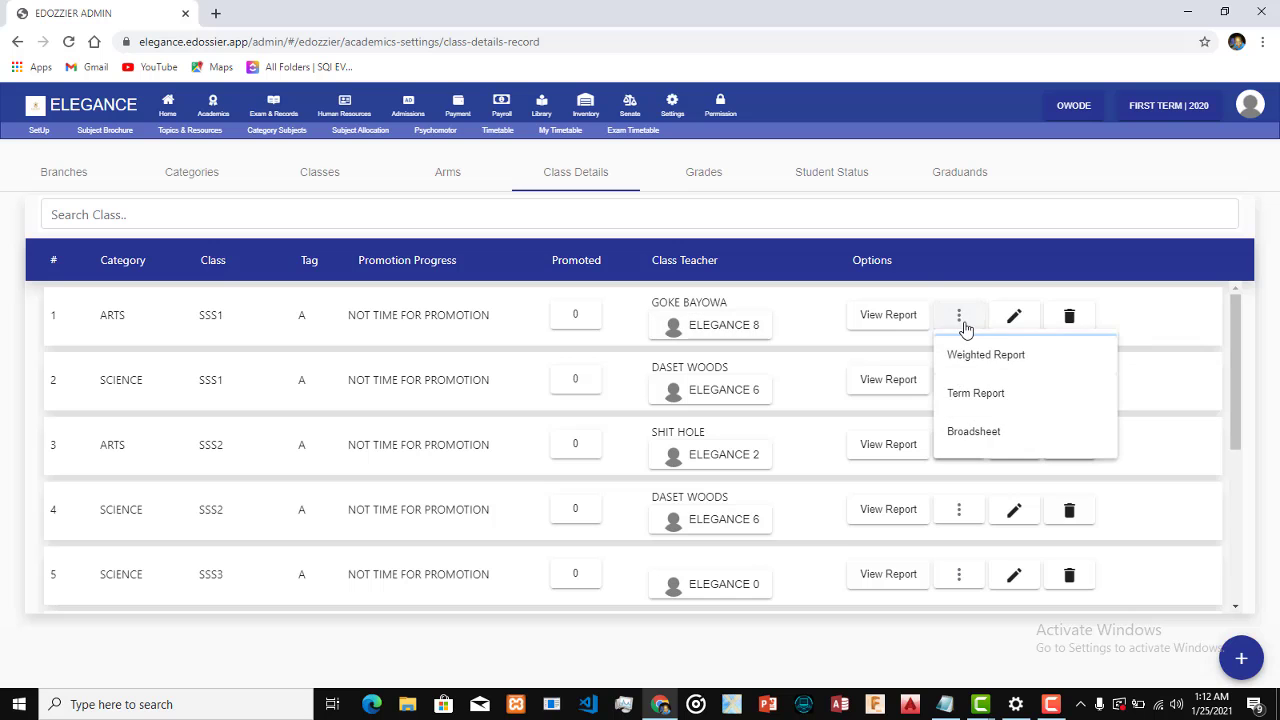
pyautogui.click(1155, 362)
pyautogui.click(1240, 659)
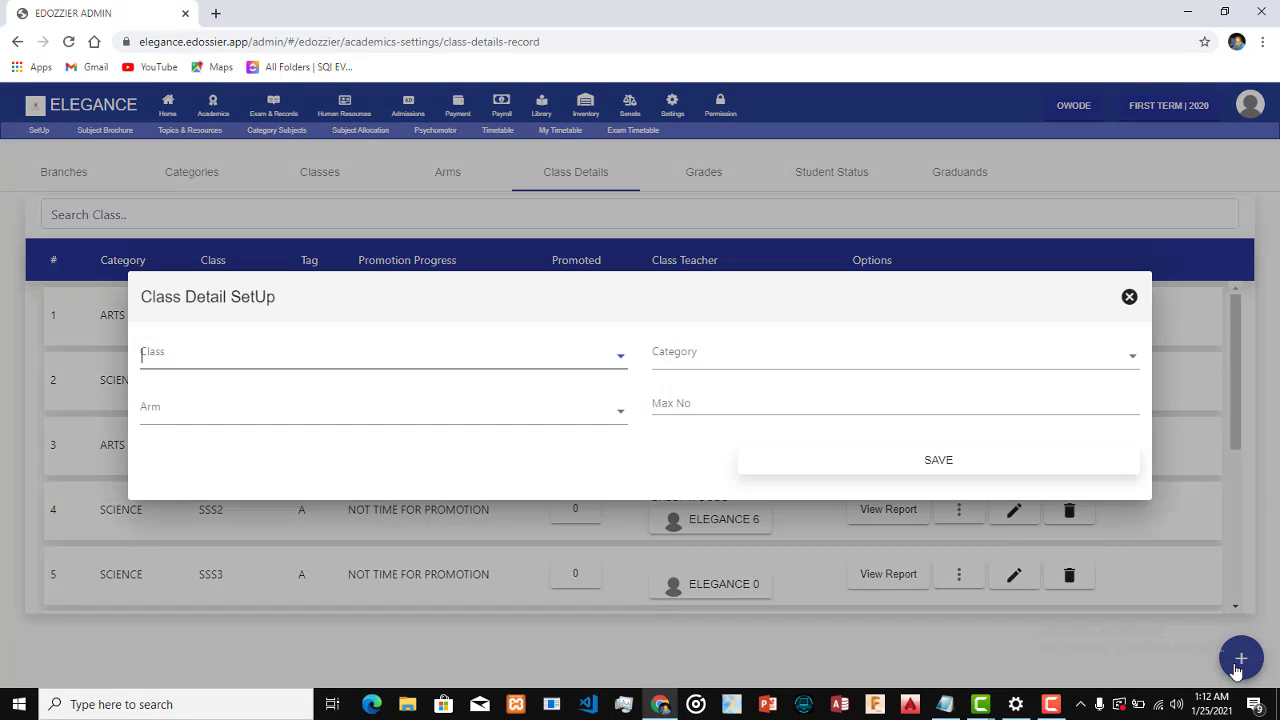
pyautogui.click(526, 365)
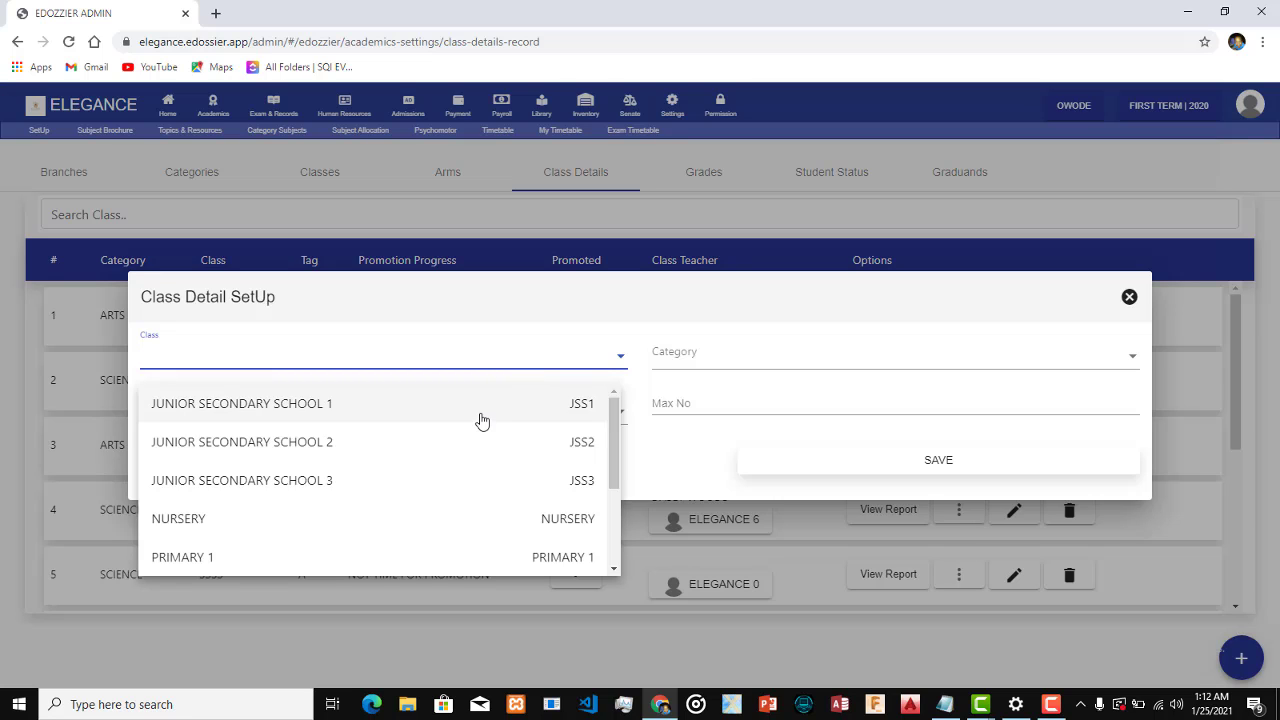
pyautogui.click(752, 354)
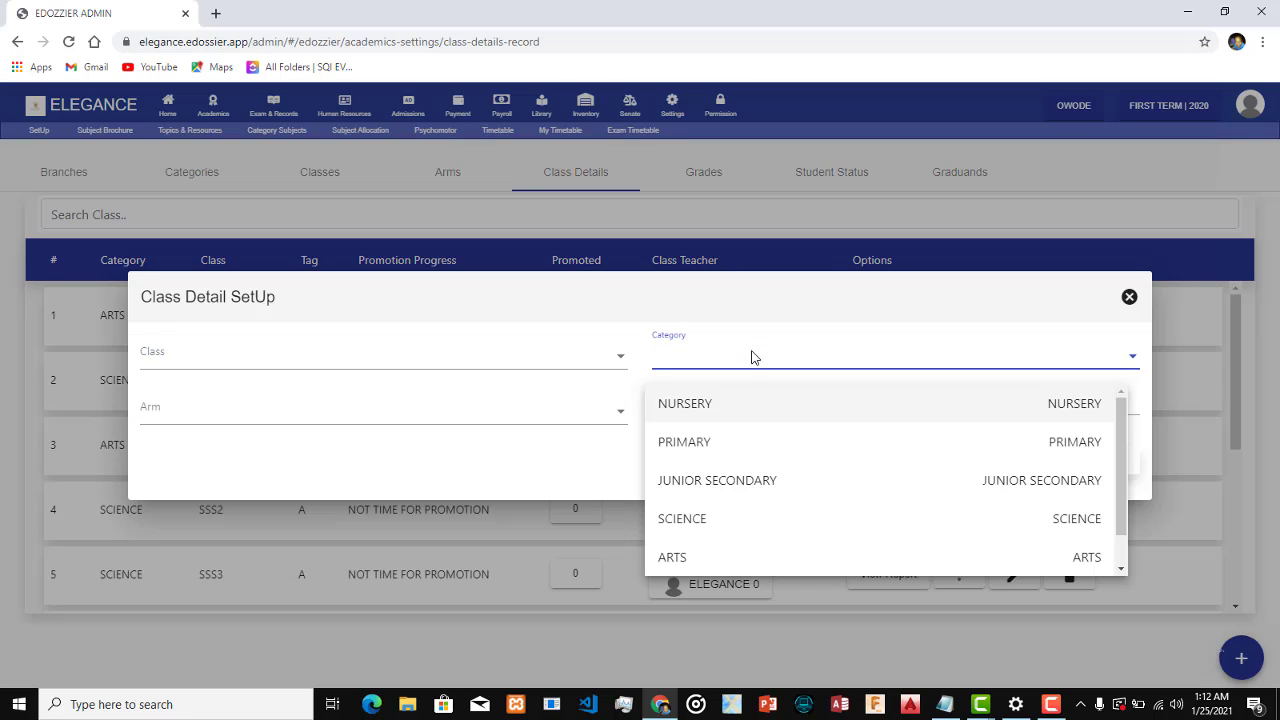
pyautogui.click(575, 408)
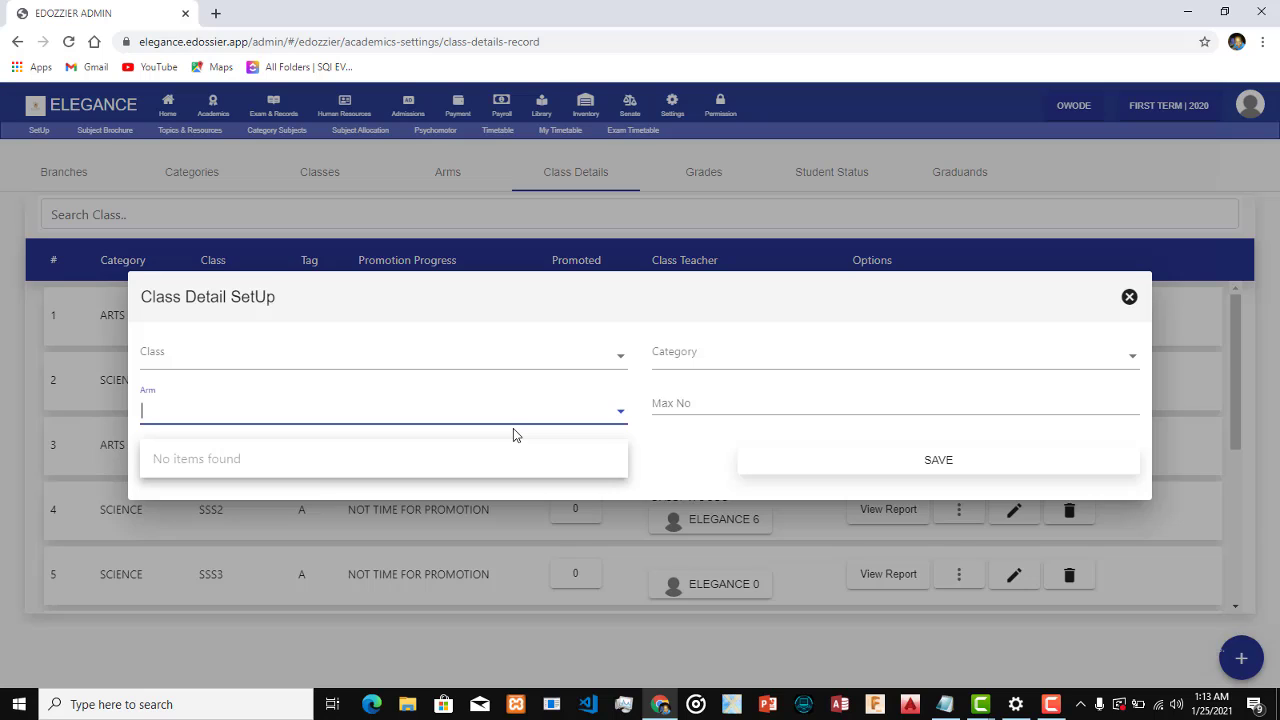
pyautogui.click(658, 400)
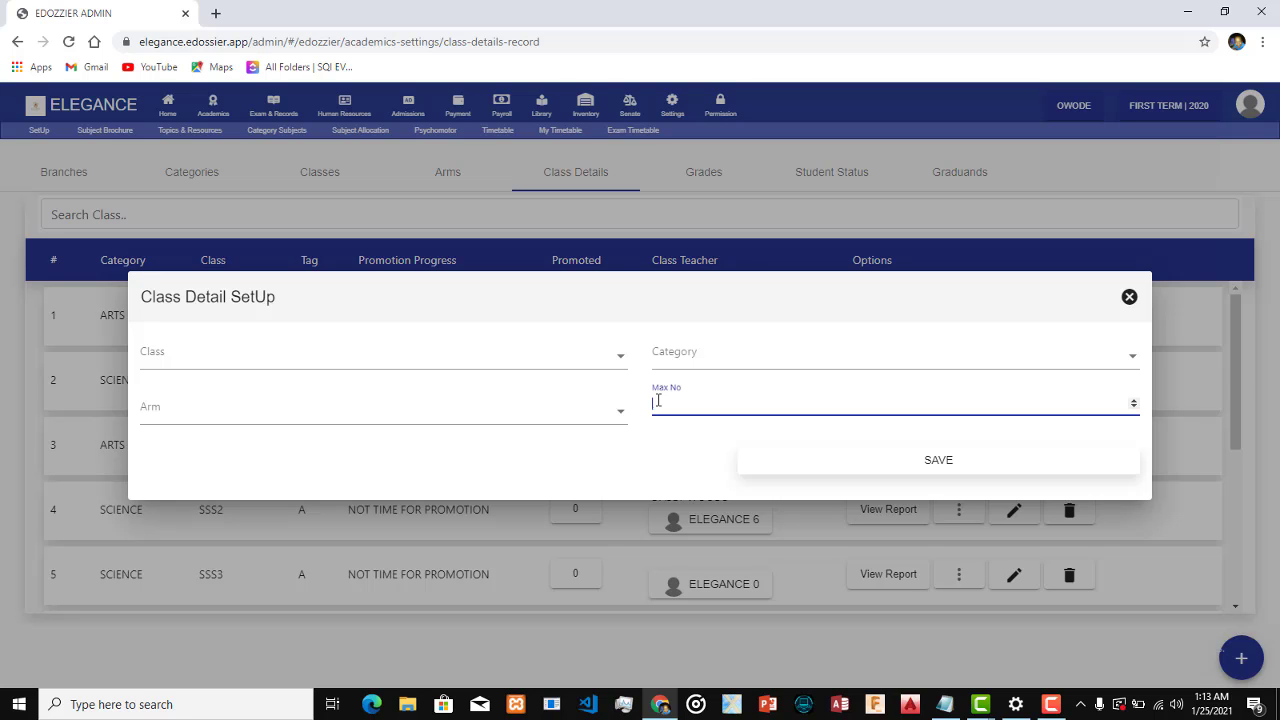
pyautogui.click(1128, 300)
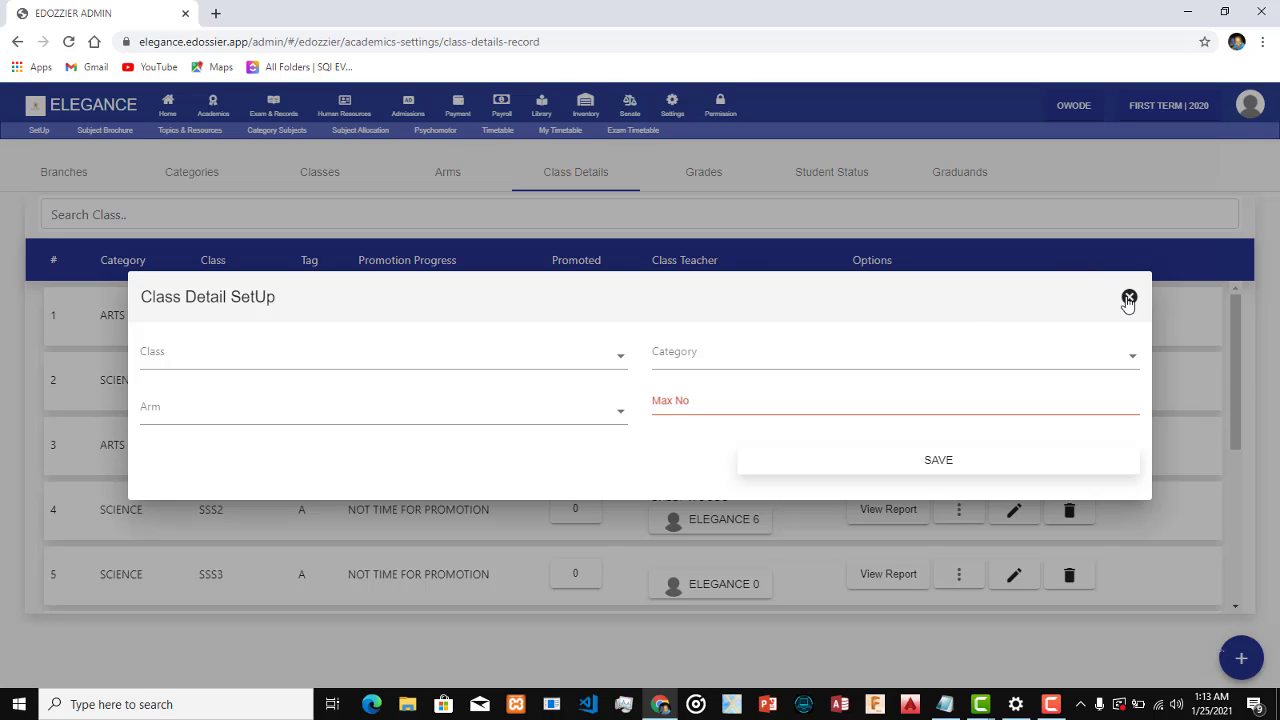